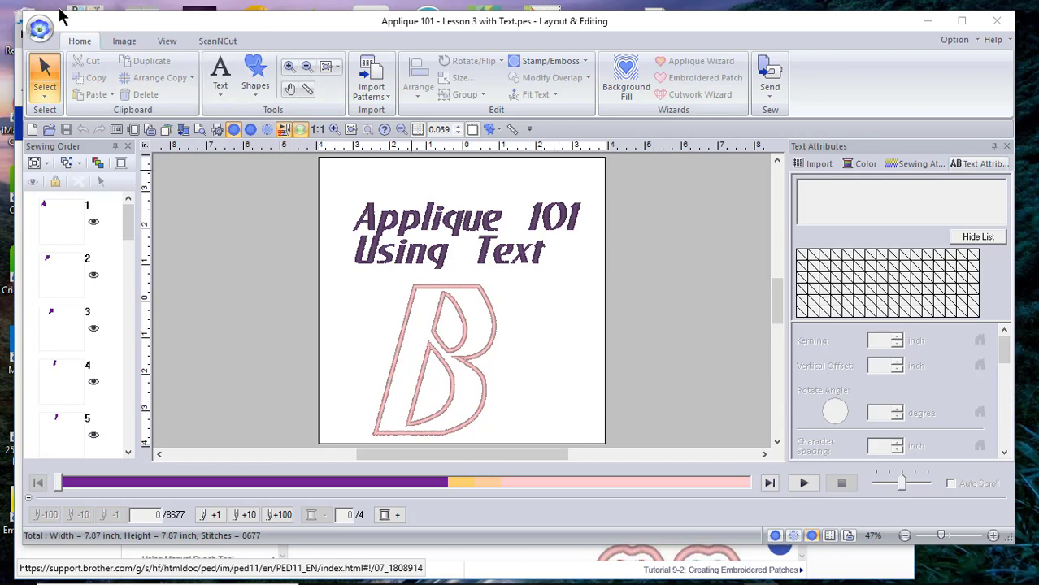
Start a new blank embroidery design.
{"action": "left_click", "coordinate": [40, 29]}
{"action": "left_click", "coordinate": [65, 65]}
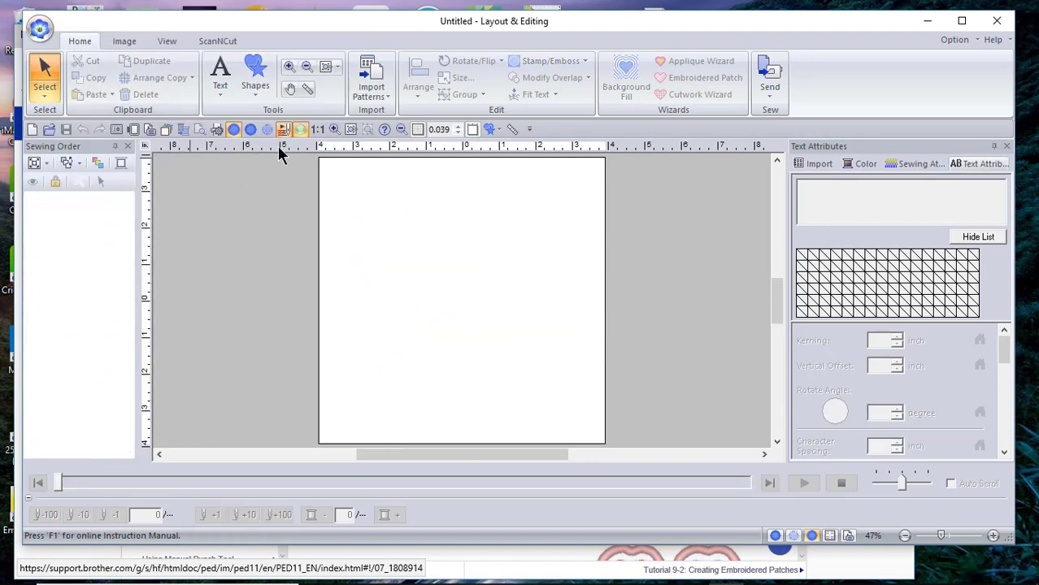
Switch to the online PE-DESIGN 11 manual, review the Applique Wizard page's hole sewing and Replace notes, and return to Layout & Editing.
{"action": "left_click", "coordinate": [874, 572]}
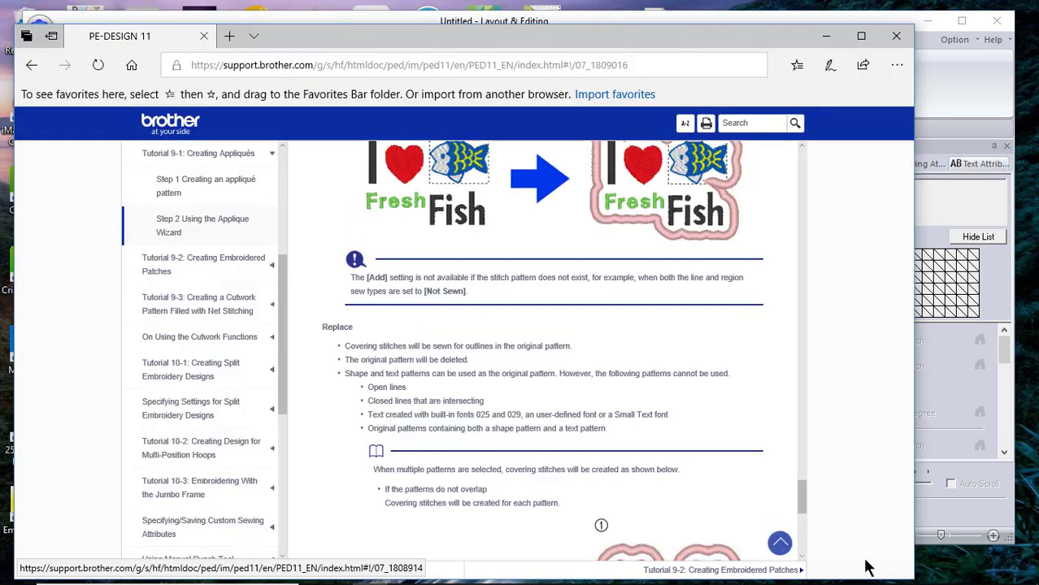
{"action": "scroll", "coordinate": [771, 376], "scroll_direction": "up", "scroll_amount": 6}
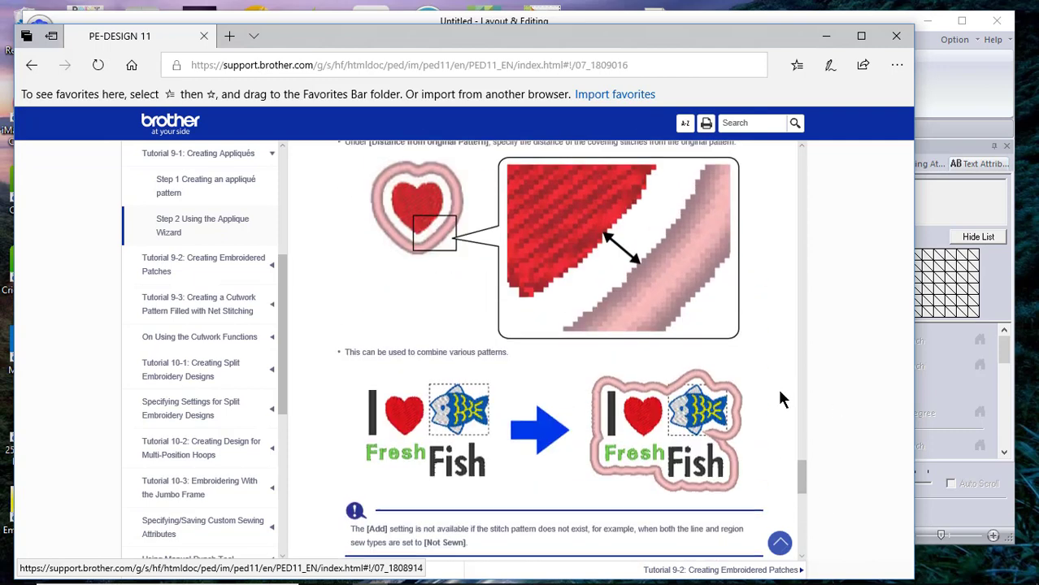
{"action": "scroll", "coordinate": [785, 396], "scroll_direction": "up", "scroll_amount": 8}
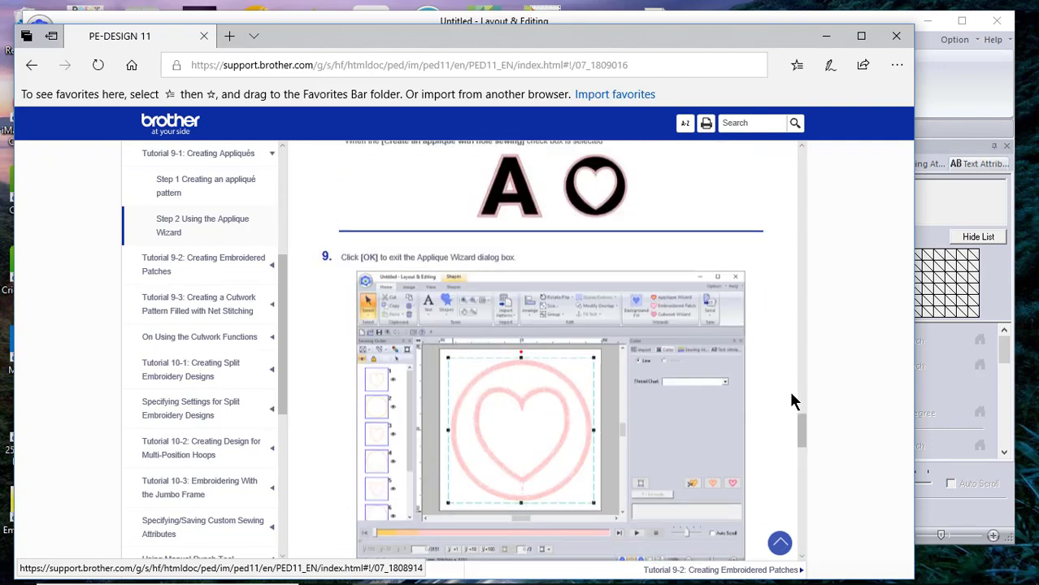
{"action": "scroll", "coordinate": [793, 398], "scroll_direction": "up", "scroll_amount": 2}
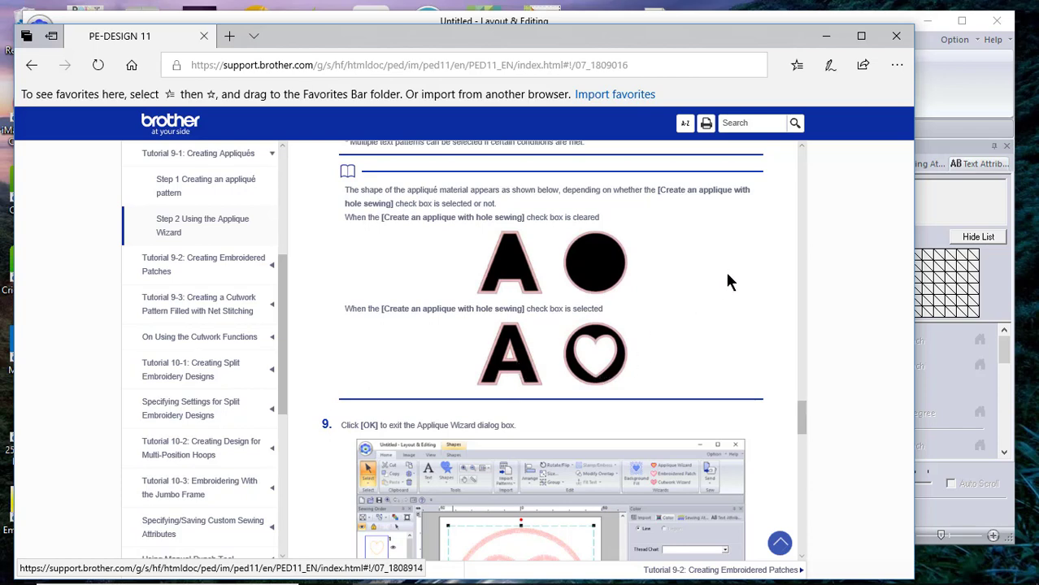
{"action": "scroll", "coordinate": [729, 285], "scroll_direction": "down", "scroll_amount": 7}
{"action": "scroll", "coordinate": [736, 293], "scroll_direction": "down", "scroll_amount": 5}
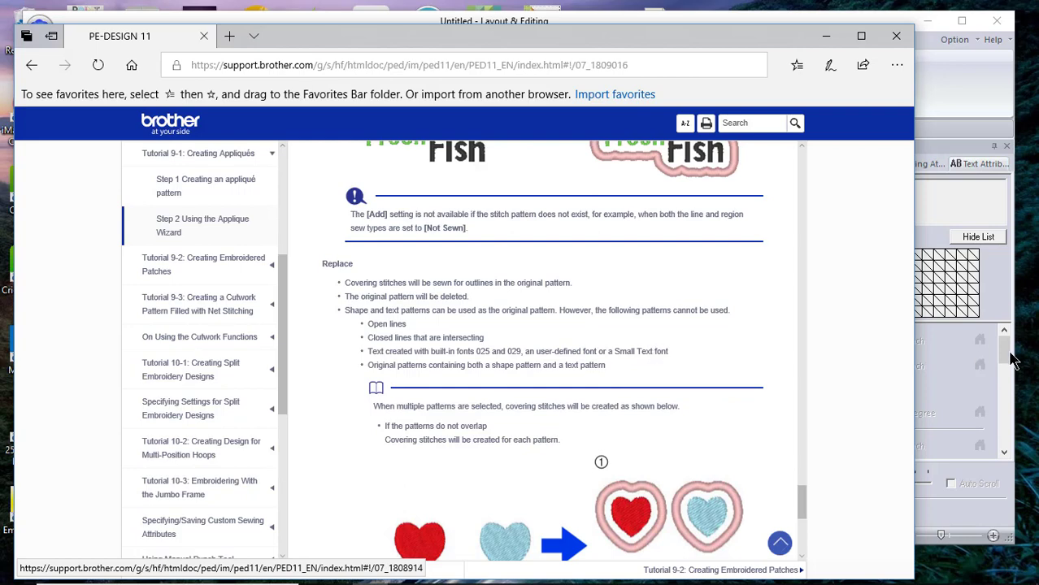
{"action": "left_click", "coordinate": [973, 393]}
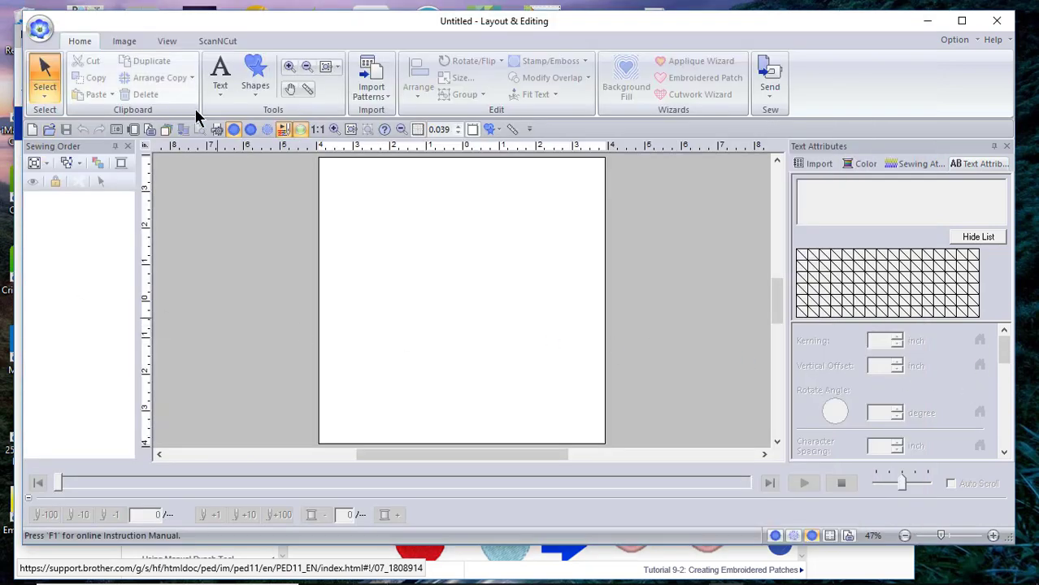
Add the letter A in the Block 05 font and enlarge it to about 5.2 by 6.4 inches on the page.
{"action": "left_click", "coordinate": [220, 82]}
{"action": "left_click", "coordinate": [221, 138]}
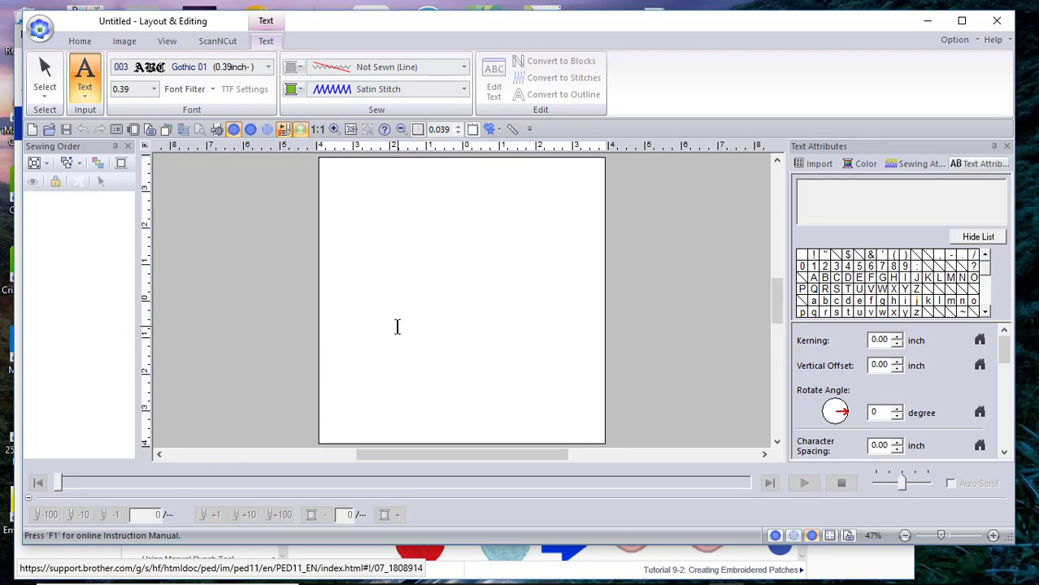
{"action": "left_click", "coordinate": [266, 70]}
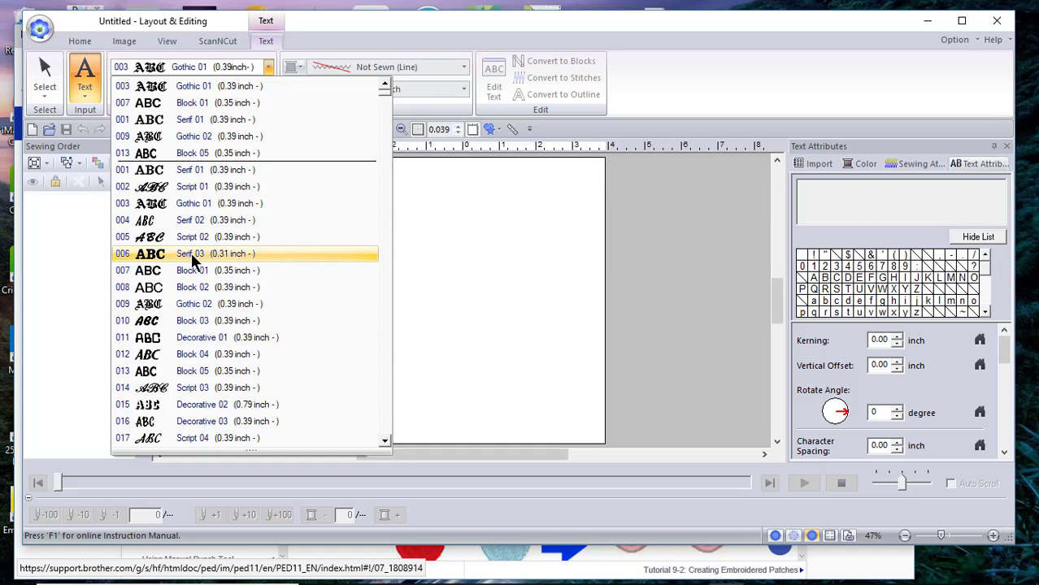
{"action": "left_click", "coordinate": [208, 372]}
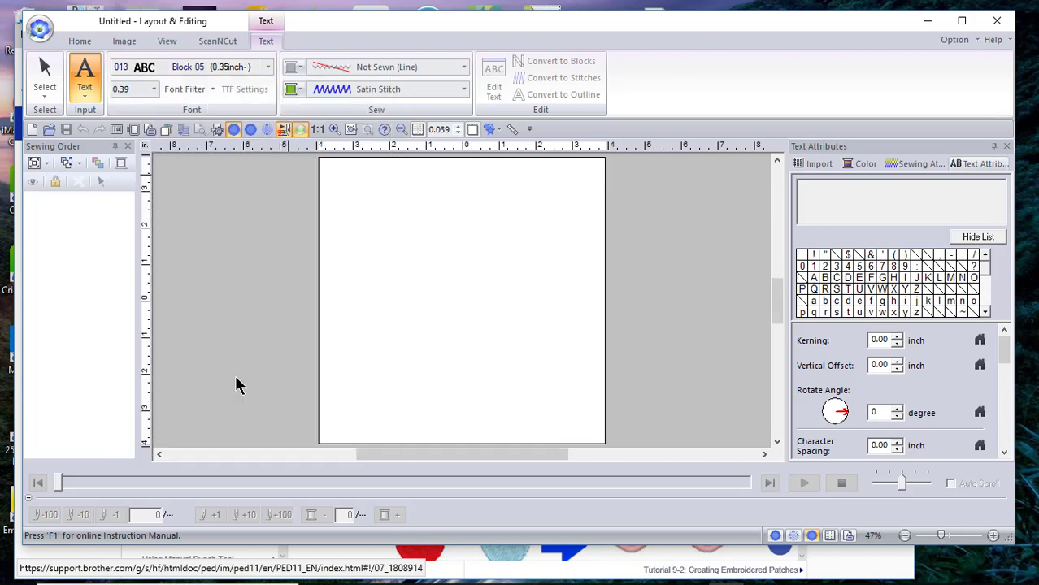
{"action": "left_click", "coordinate": [395, 345]}
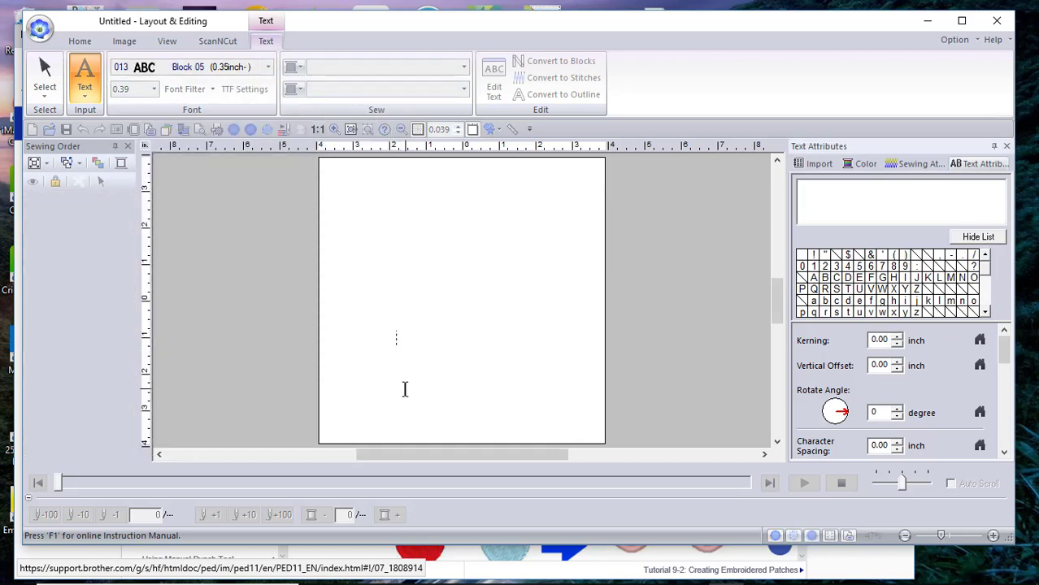
{"action": "type", "text": "A"}
{"action": "left_click", "coordinate": [559, 273]}
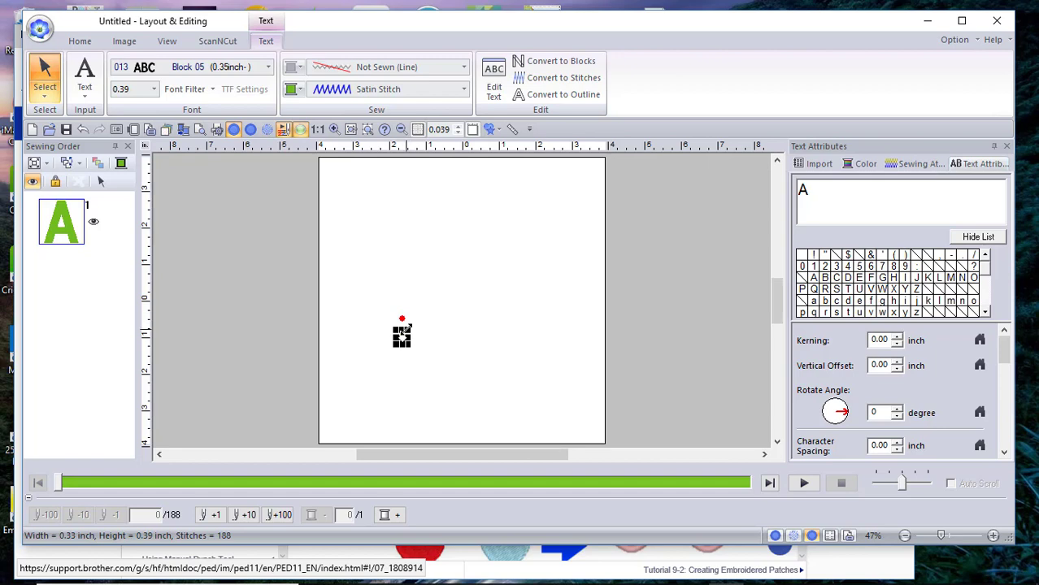
{"action": "left_click_drag", "start_coordinate": [407, 327], "coordinate": [614, 170]}
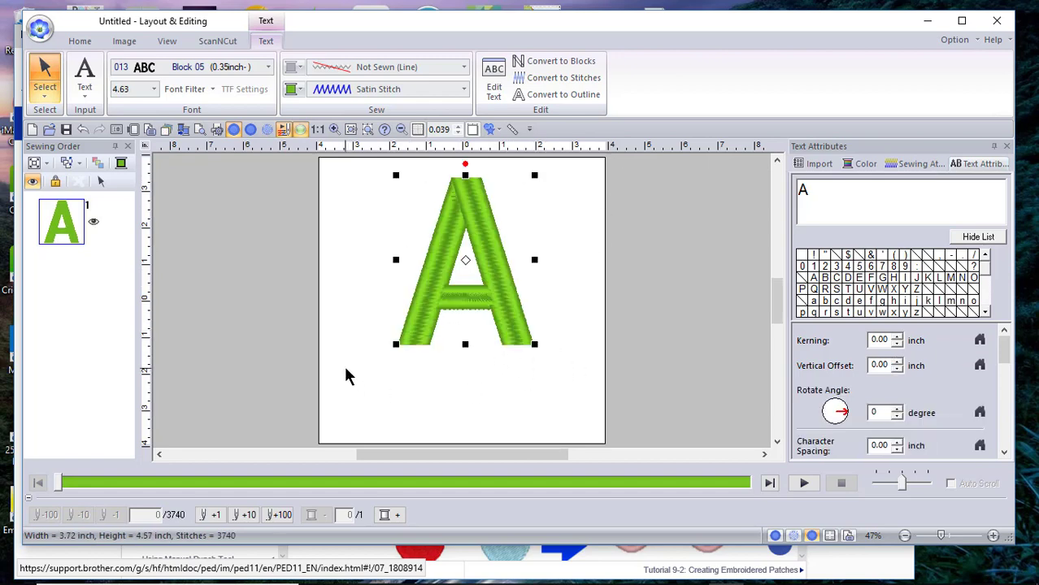
{"action": "left_click_drag", "start_coordinate": [395, 343], "coordinate": [339, 434]}
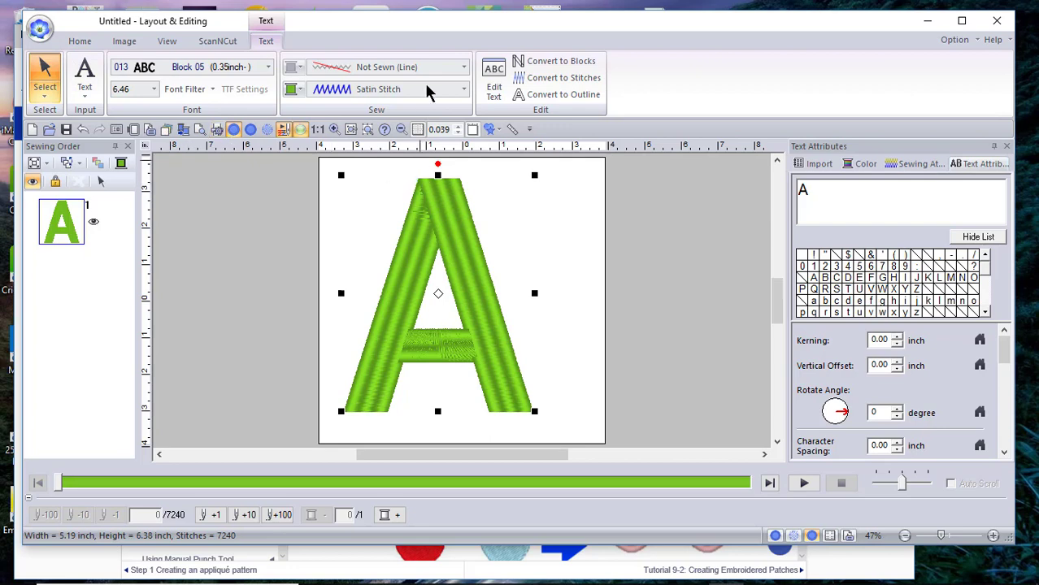
Turn the letter A into an applique with the Applique Wizard, using Replace output and creating the applique with hole sewing.
{"action": "left_click", "coordinate": [80, 40]}
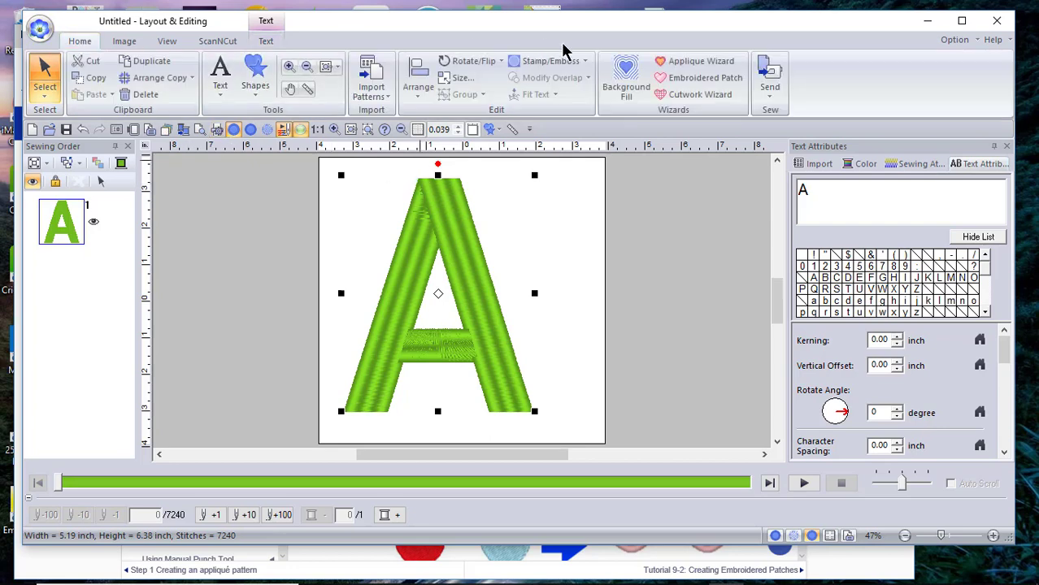
{"action": "left_click", "coordinate": [698, 68]}
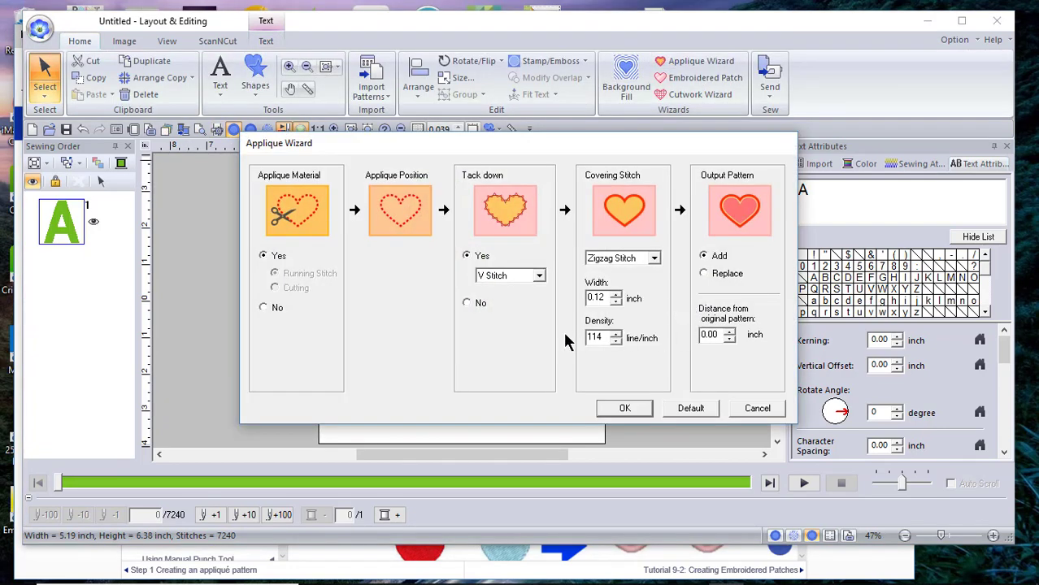
{"action": "left_click", "coordinate": [701, 271]}
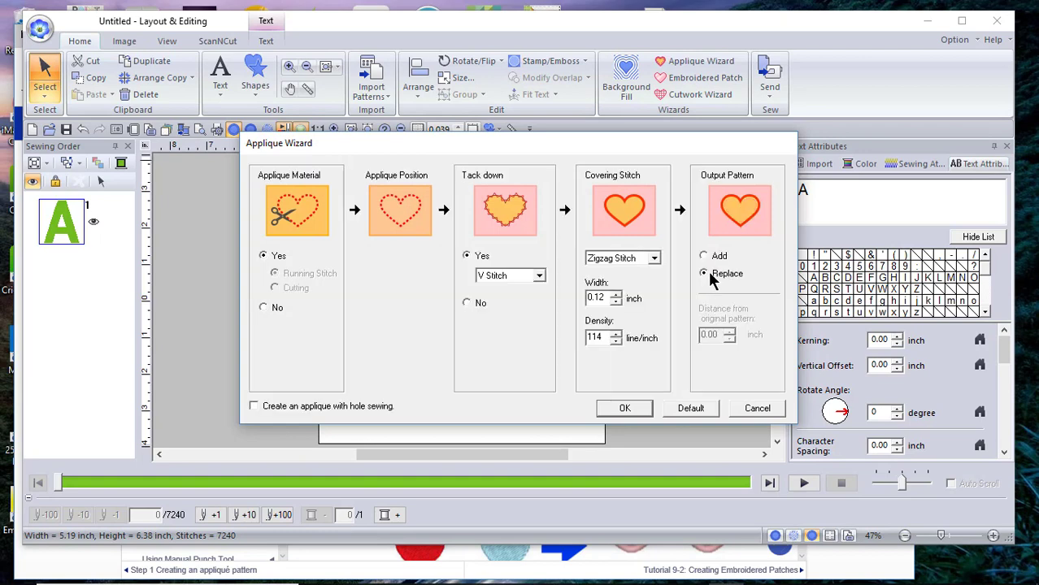
{"action": "left_click", "coordinate": [254, 407]}
{"action": "left_click", "coordinate": [641, 407]}
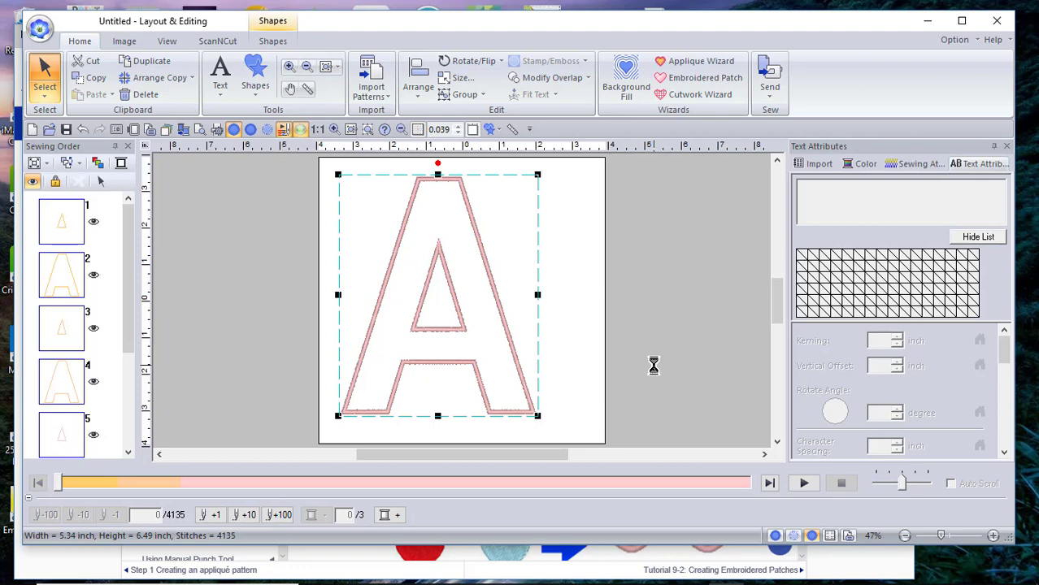
On an empty design page, add the letter B in the Script 03 font.
{"action": "left_click", "coordinate": [221, 88]}
{"action": "left_click", "coordinate": [221, 134]}
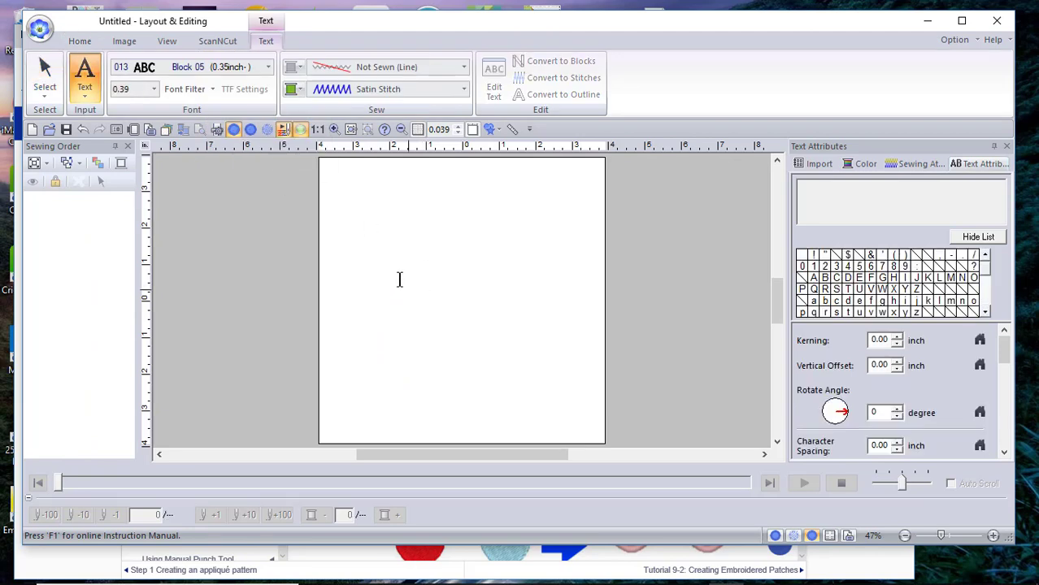
{"action": "left_click", "coordinate": [269, 69]}
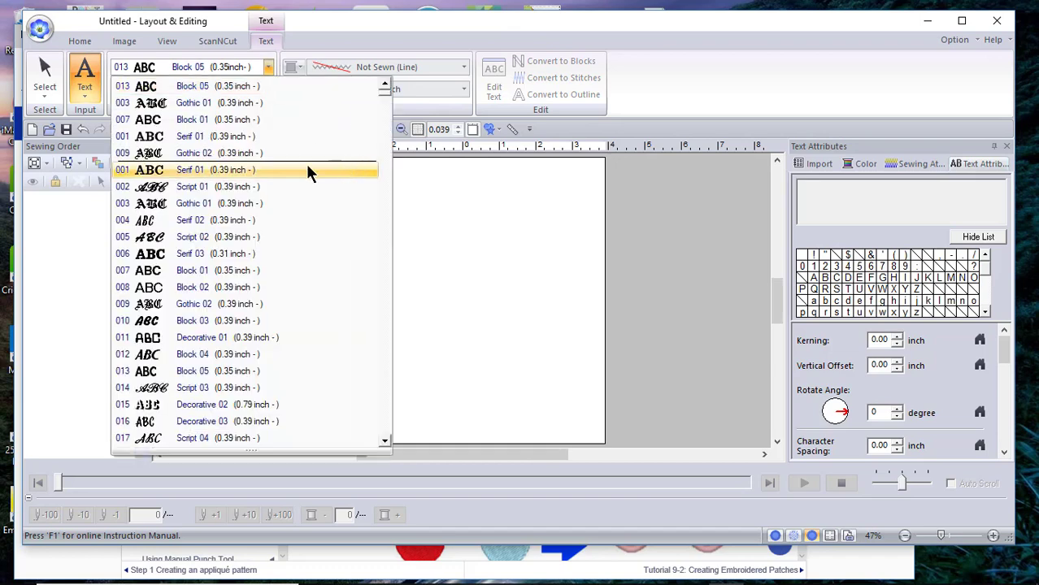
{"action": "left_click", "coordinate": [166, 390]}
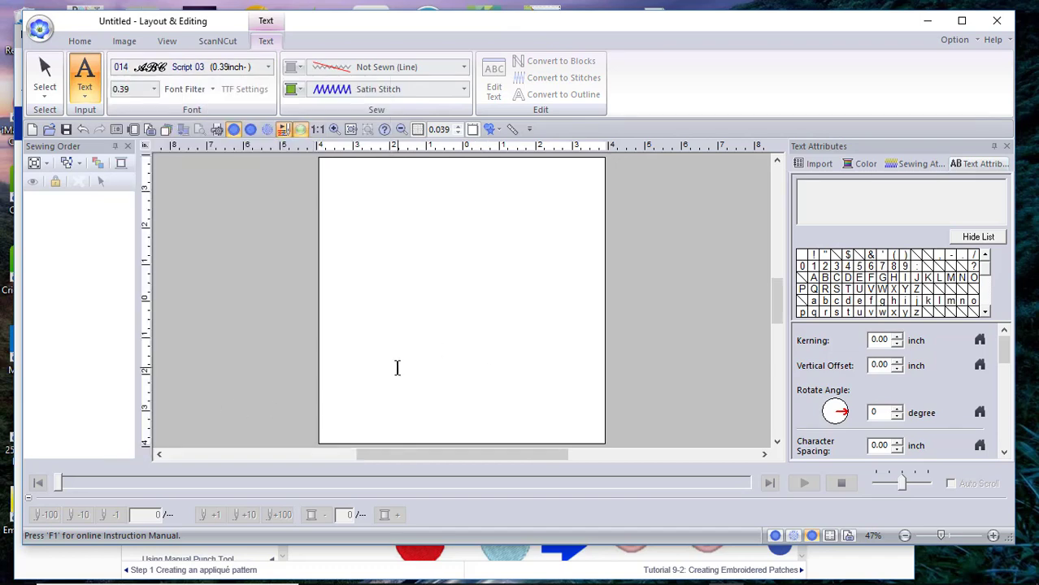
{"action": "left_click", "coordinate": [394, 283]}
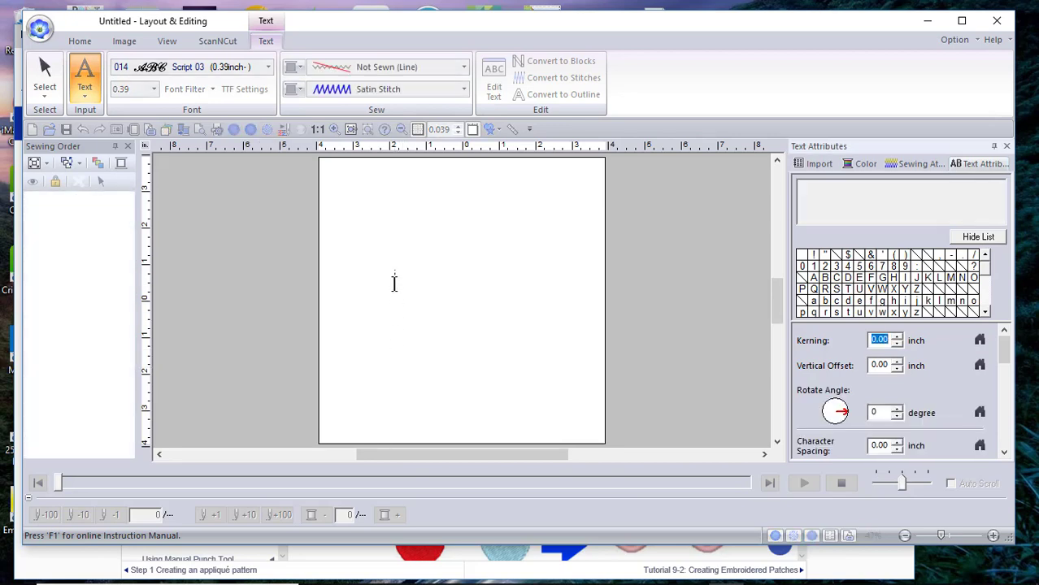
{"action": "type", "text": "B"}
{"action": "key", "text": "Return"}
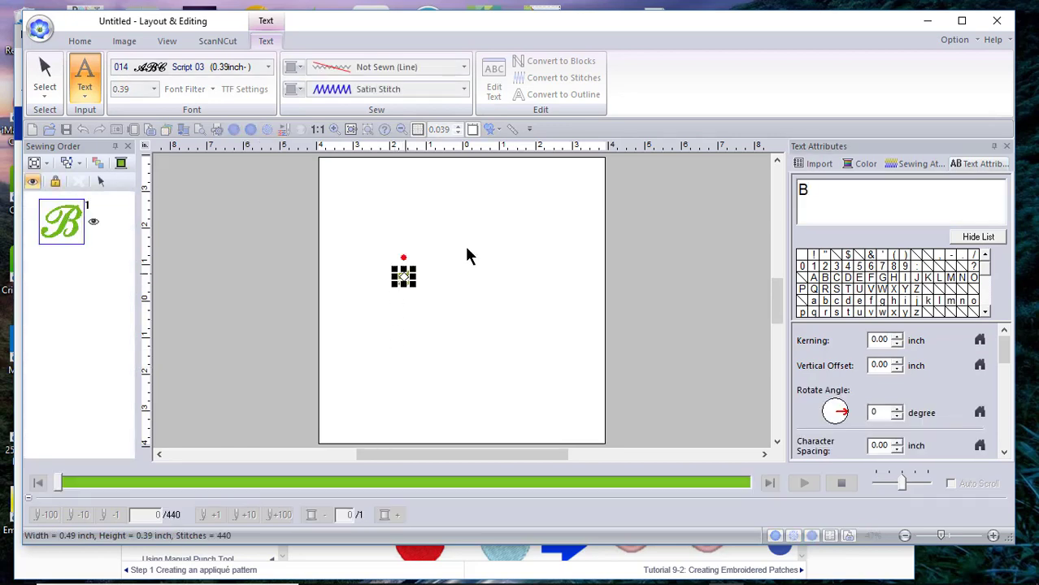
Enlarge the letter B to about 6.7 by 5.3 inches and position it within the design page.
{"action": "left_click_drag", "start_coordinate": [415, 265], "coordinate": [542, 163]}
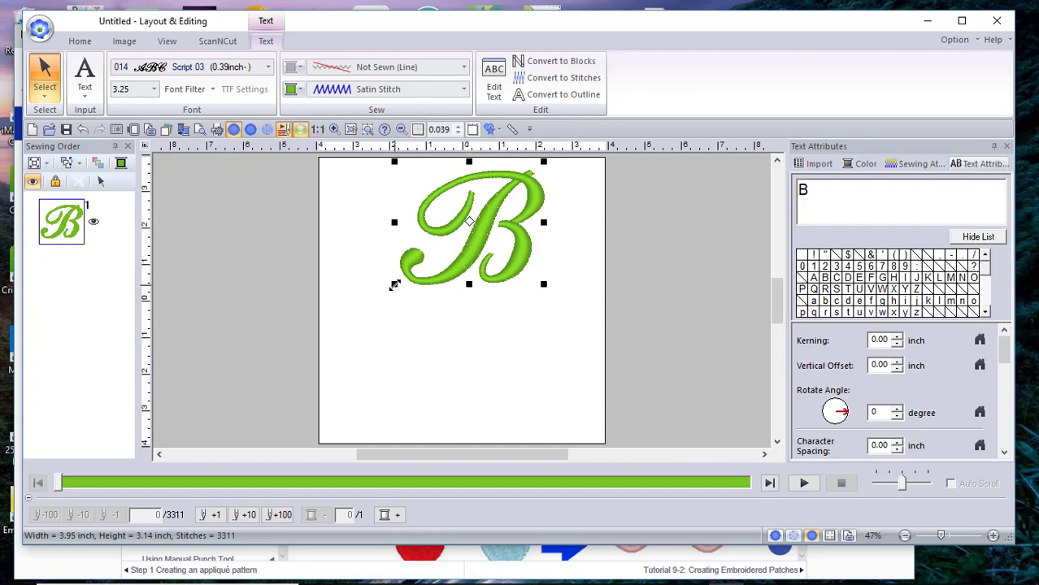
{"action": "left_click_drag", "start_coordinate": [394, 285], "coordinate": [329, 440]}
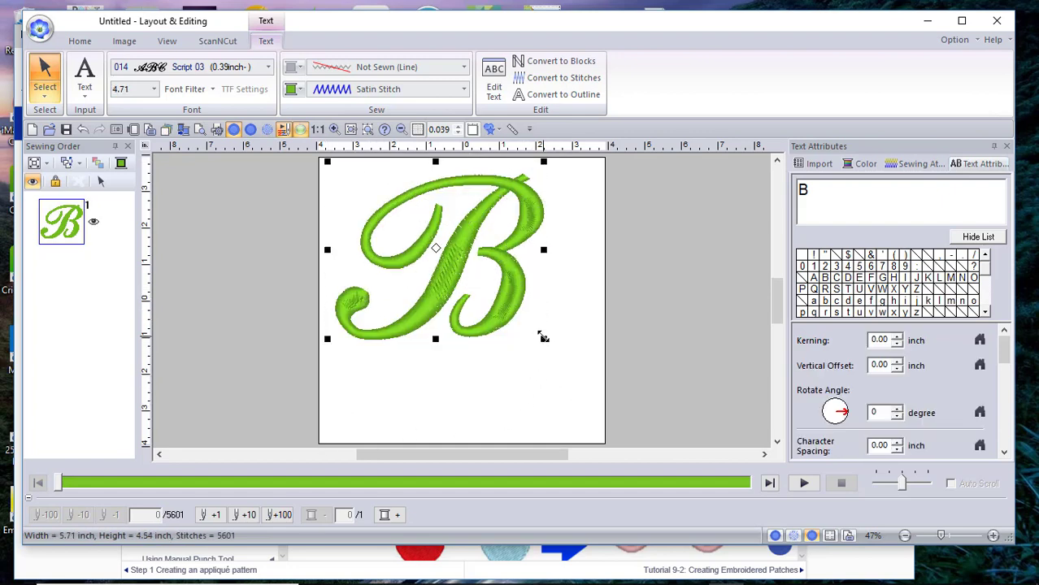
{"action": "left_click_drag", "start_coordinate": [543, 339], "coordinate": [599, 436]}
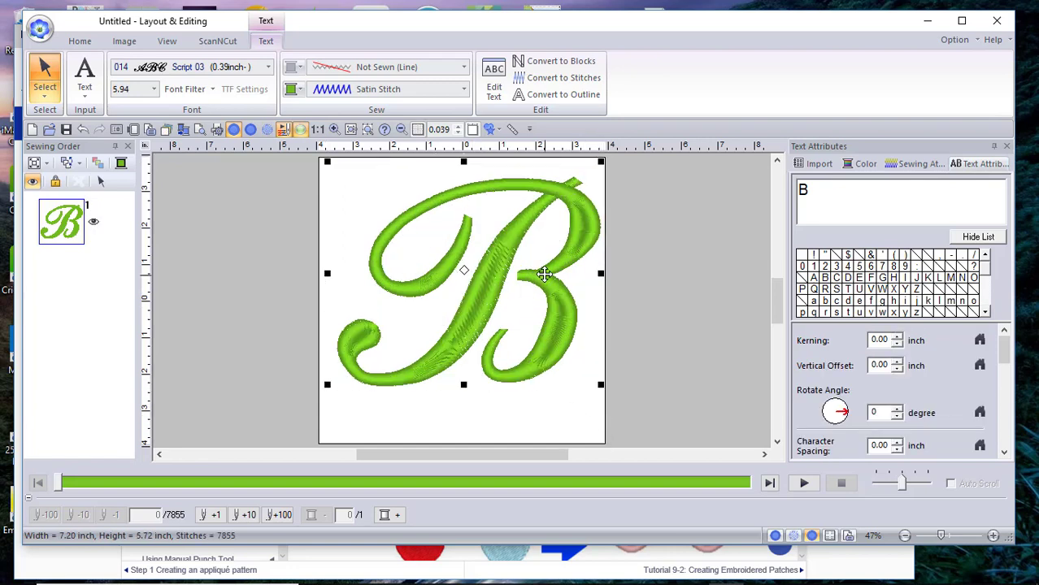
{"action": "left_click_drag", "start_coordinate": [530, 281], "coordinate": [593, 319]}
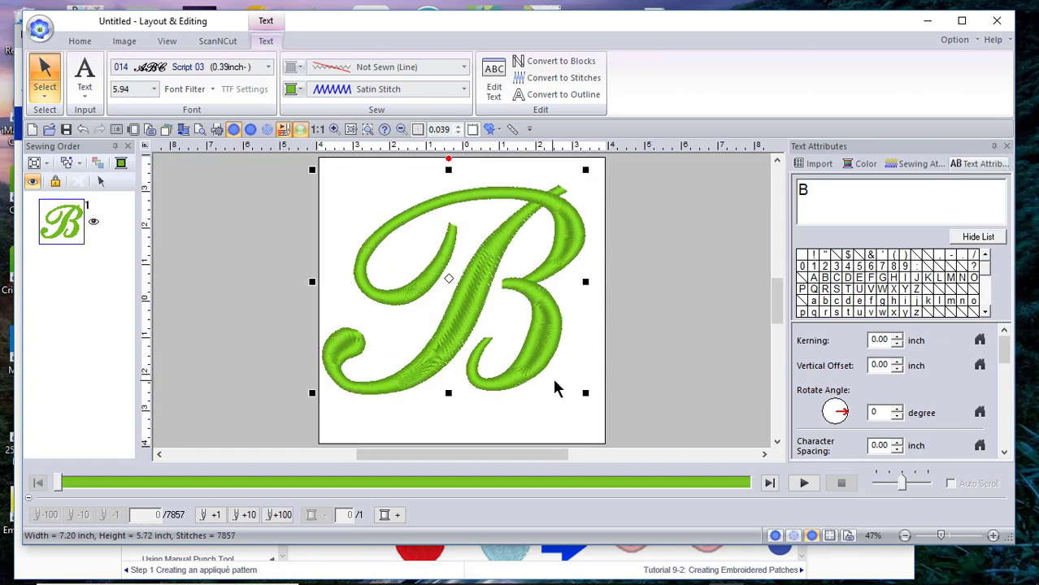
{"action": "left_click_drag", "start_coordinate": [584, 387], "coordinate": [577, 375]}
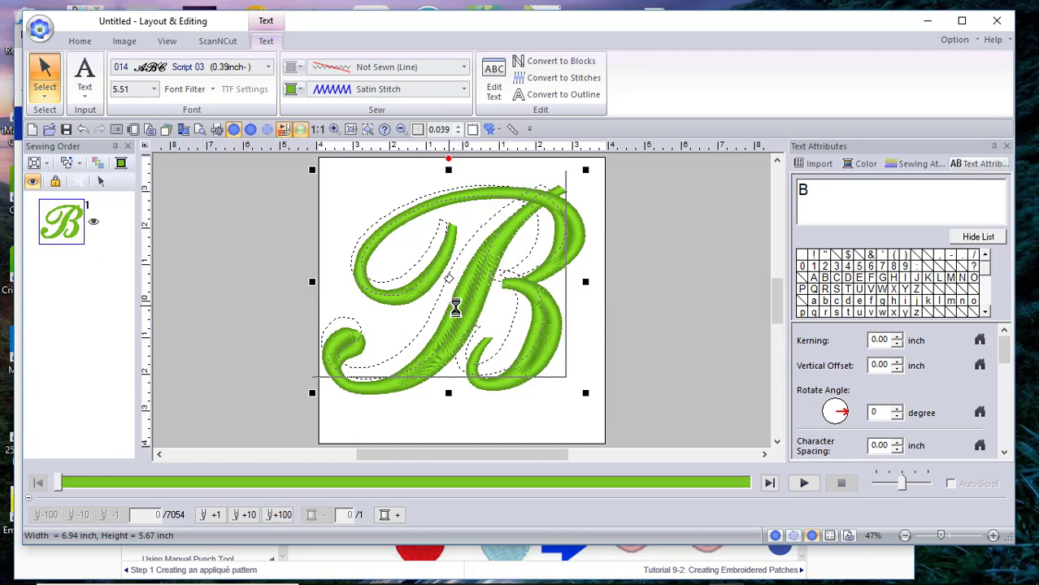
{"action": "left_click_drag", "start_coordinate": [453, 302], "coordinate": [464, 304]}
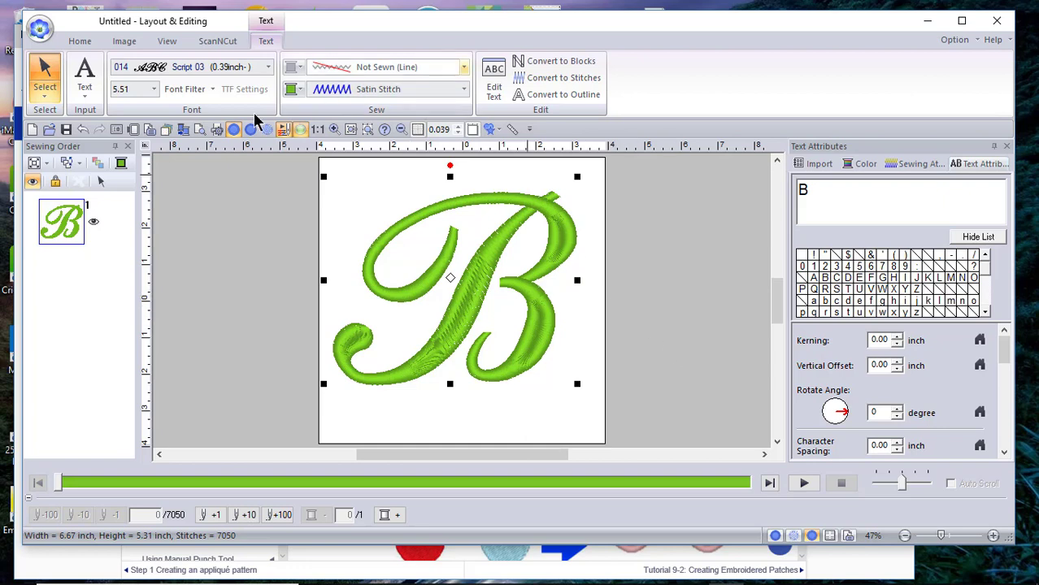
Try the Applique Wizard on the letter B with zigzag covering stitch, Replace output and hole sewing, and undo the result.
{"action": "left_click", "coordinate": [78, 41]}
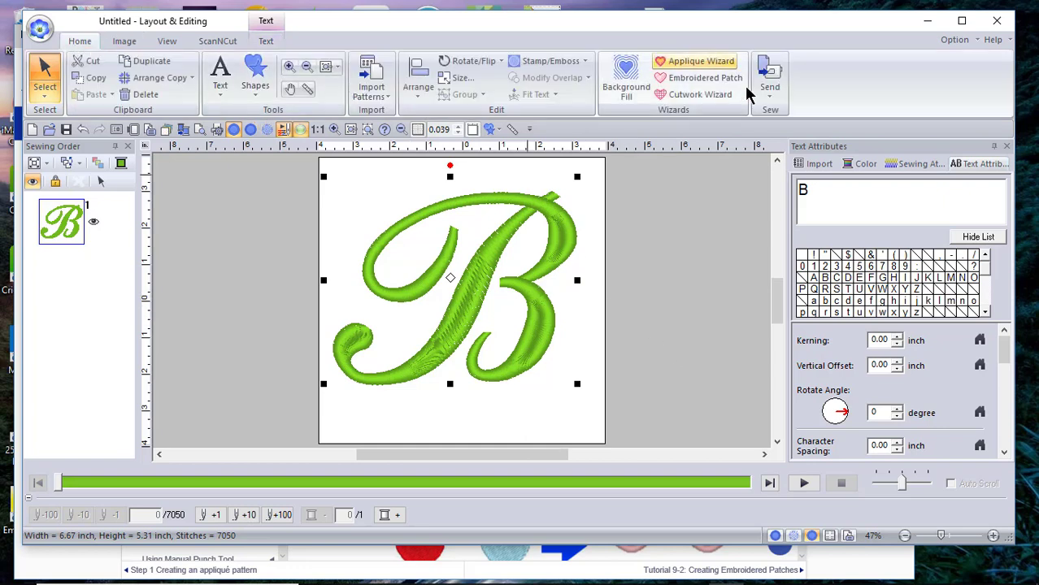
{"action": "left_click", "coordinate": [699, 61]}
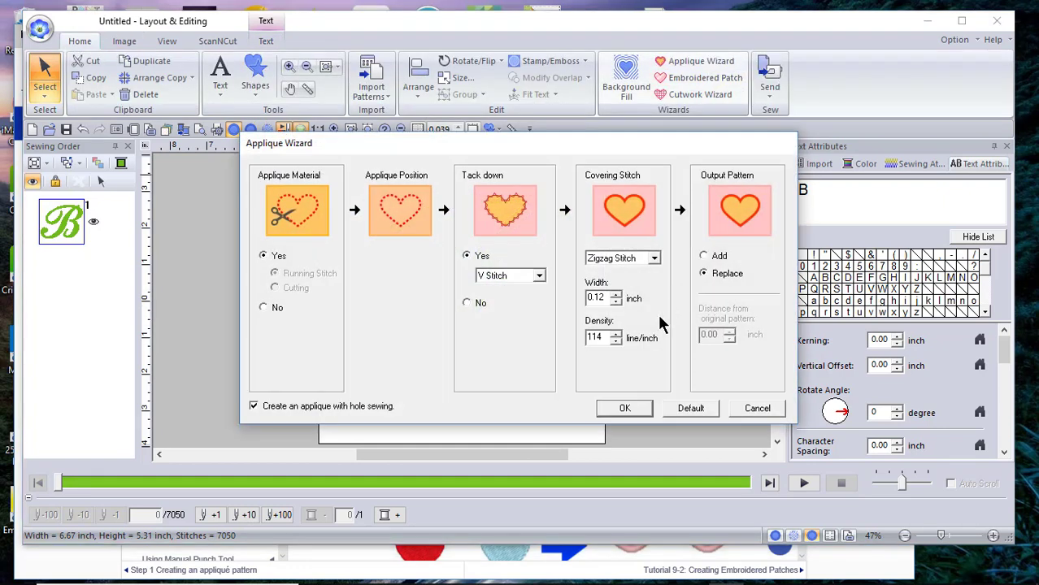
{"action": "left_click", "coordinate": [623, 409]}
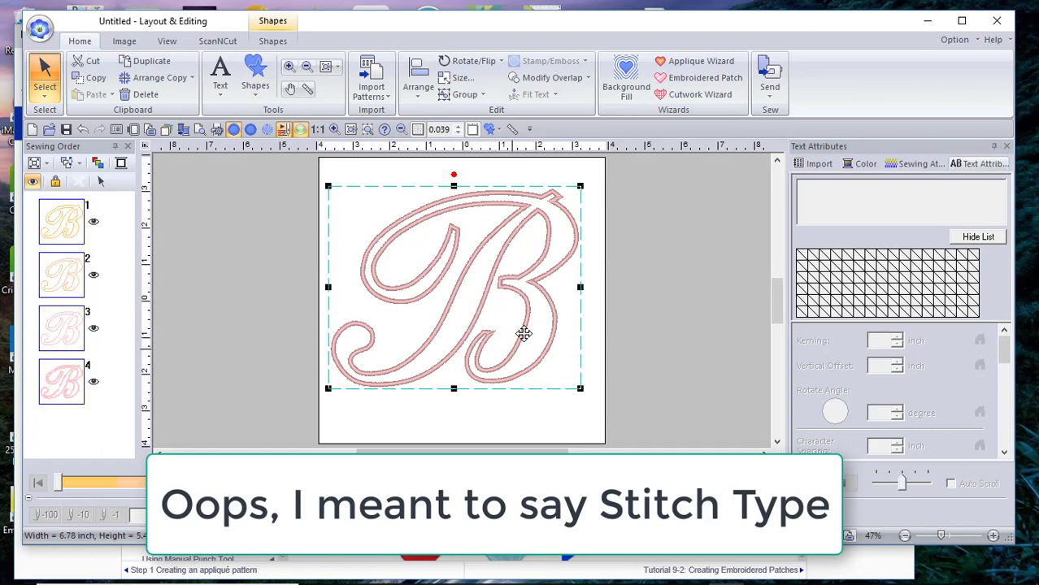
{"action": "left_click", "coordinate": [83, 129]}
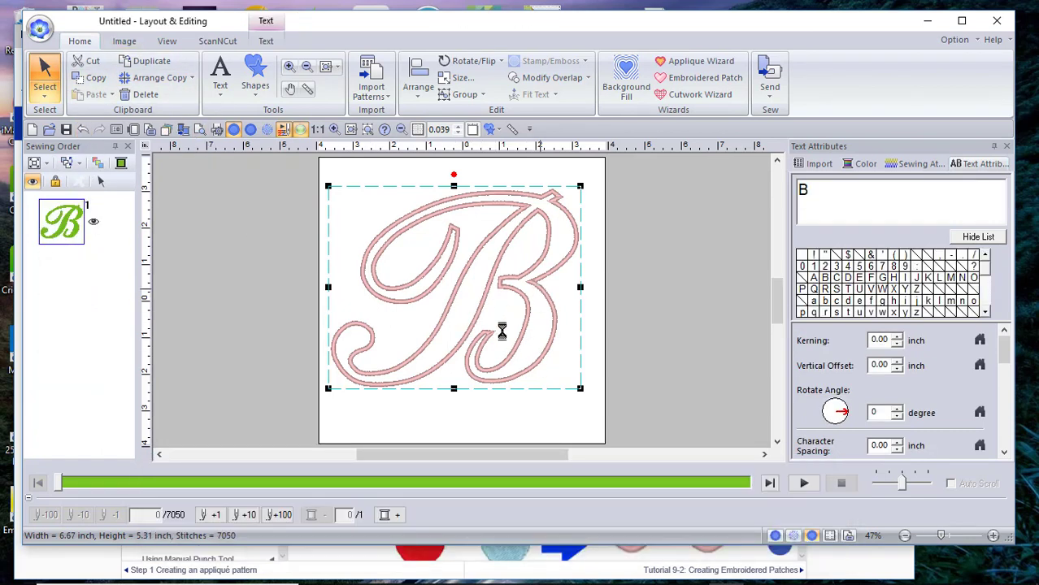
Turn the letter B into an applique with the Applique Wizard, using a chain covering stitch, Replace output and hole sewing.
{"action": "left_click", "coordinate": [704, 61]}
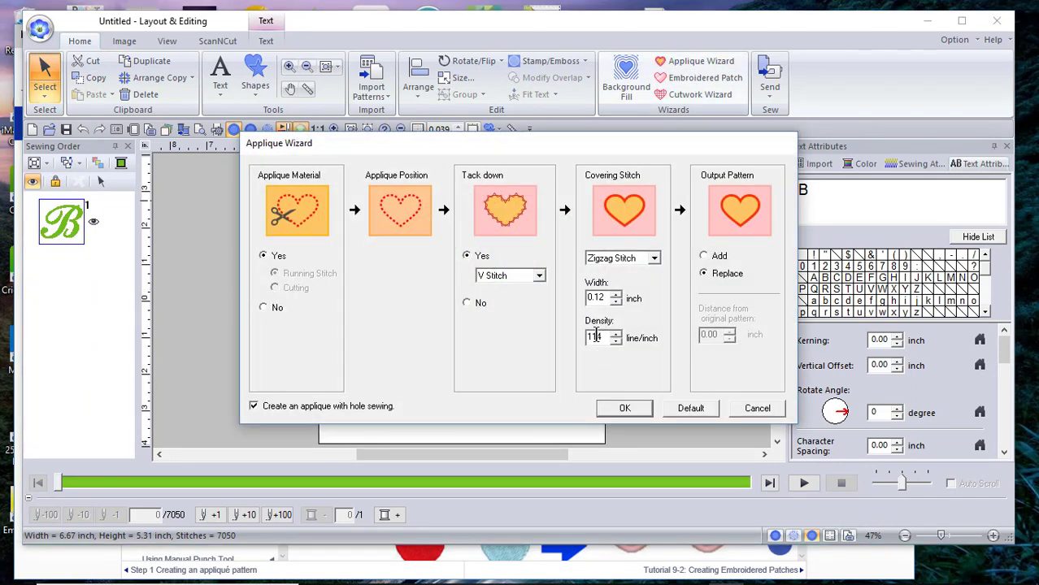
{"action": "left_click", "coordinate": [654, 257]}
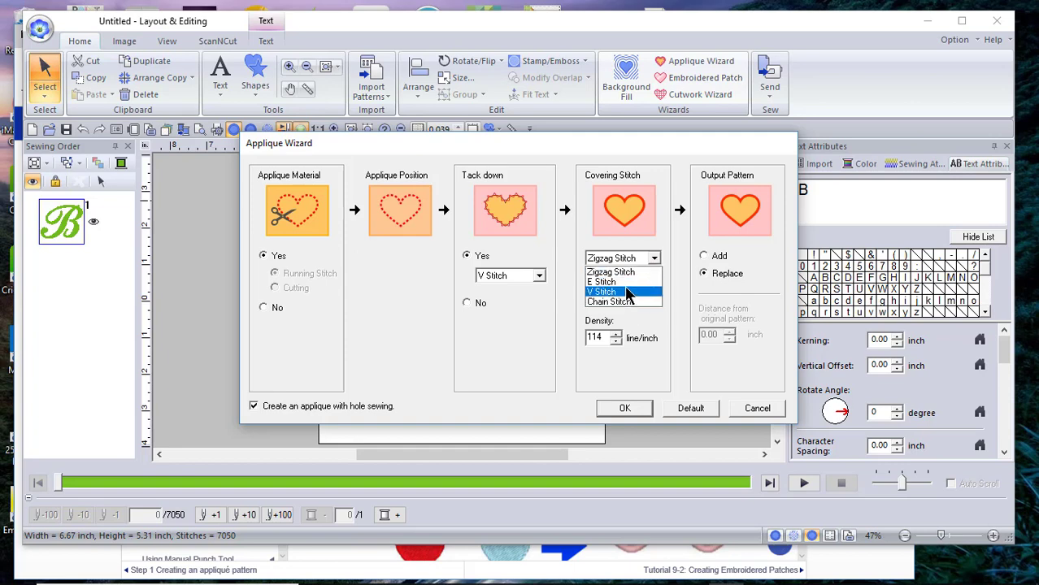
{"action": "left_click", "coordinate": [638, 301]}
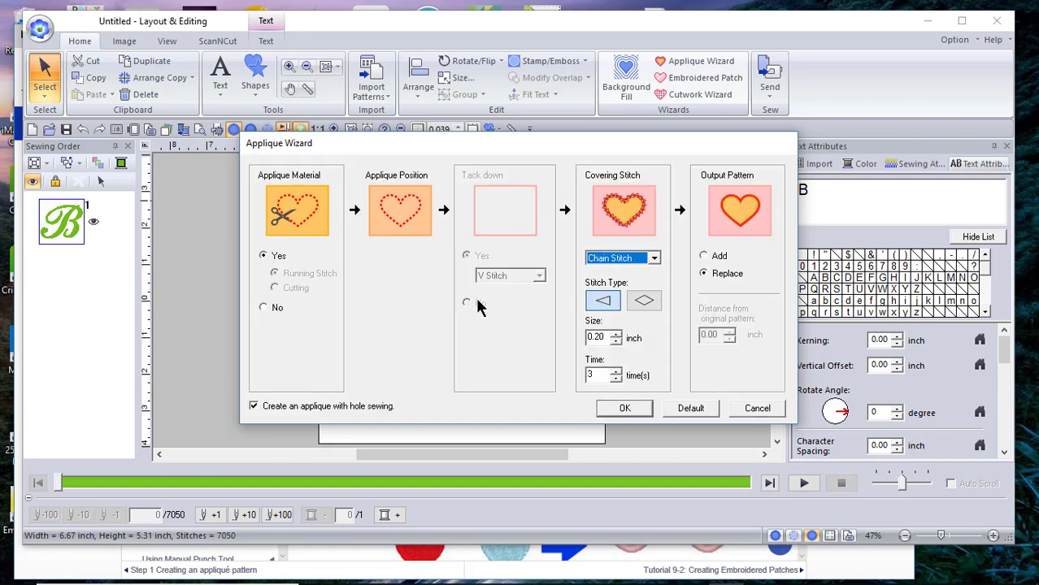
{"action": "left_click", "coordinate": [623, 408]}
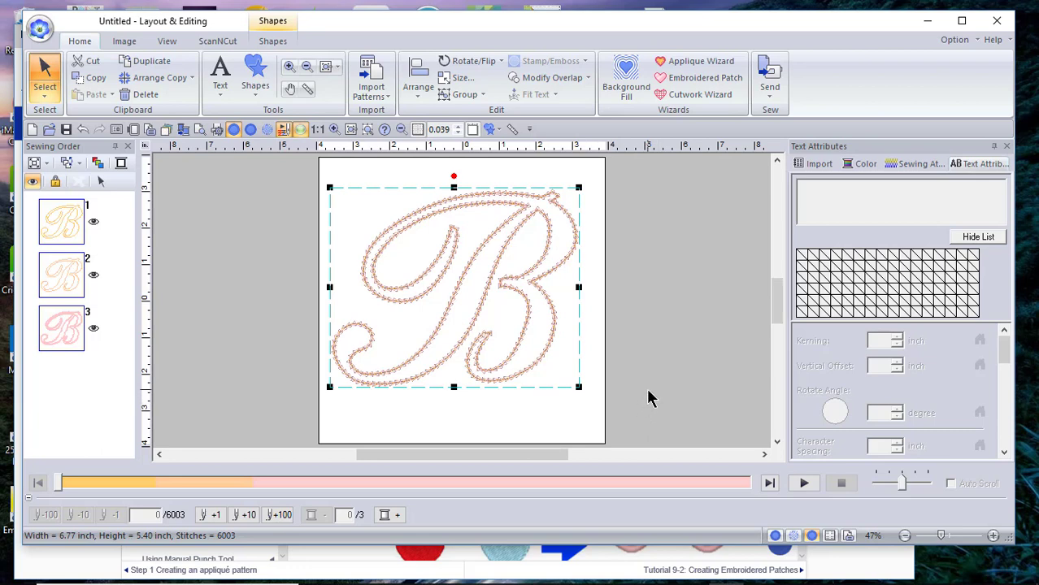
Replace the applique with a letter B in the Sample05_ScriptL font, enlarged to about 4.85 by 6.6 inches and positioned within the page.
{"action": "key", "text": "Delete"}
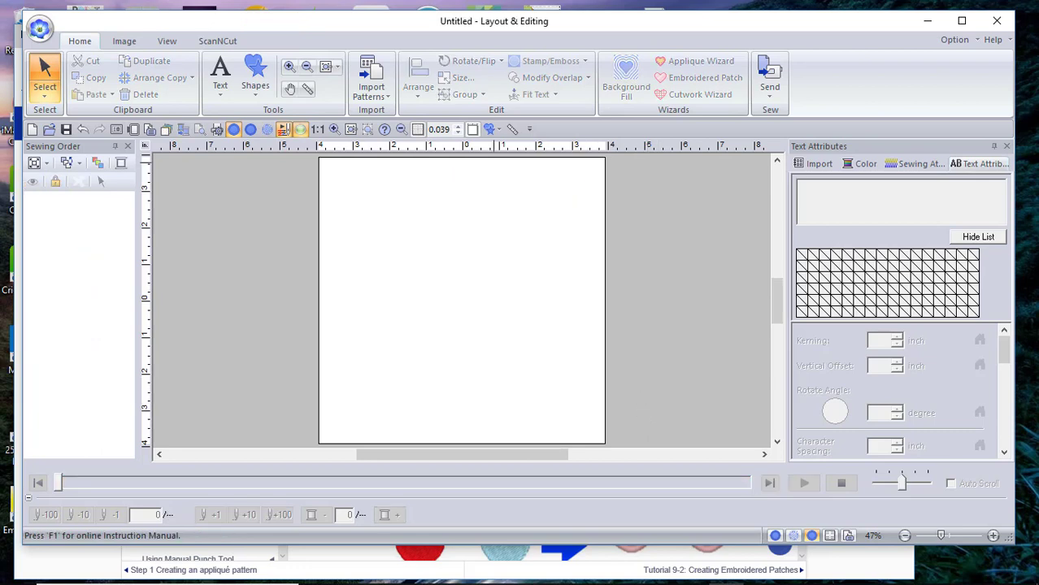
{"action": "left_click", "coordinate": [221, 92]}
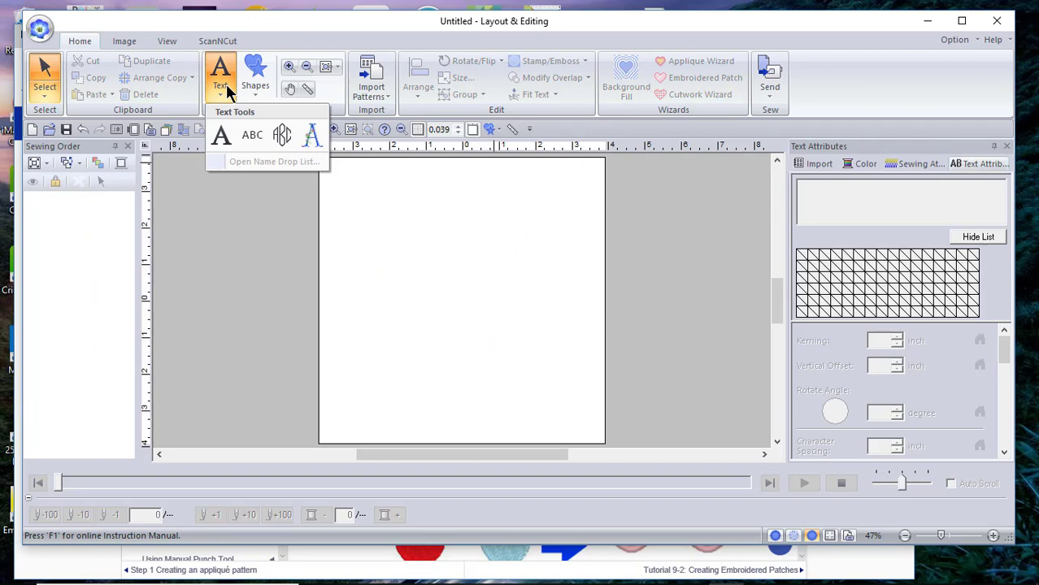
{"action": "left_click", "coordinate": [314, 138]}
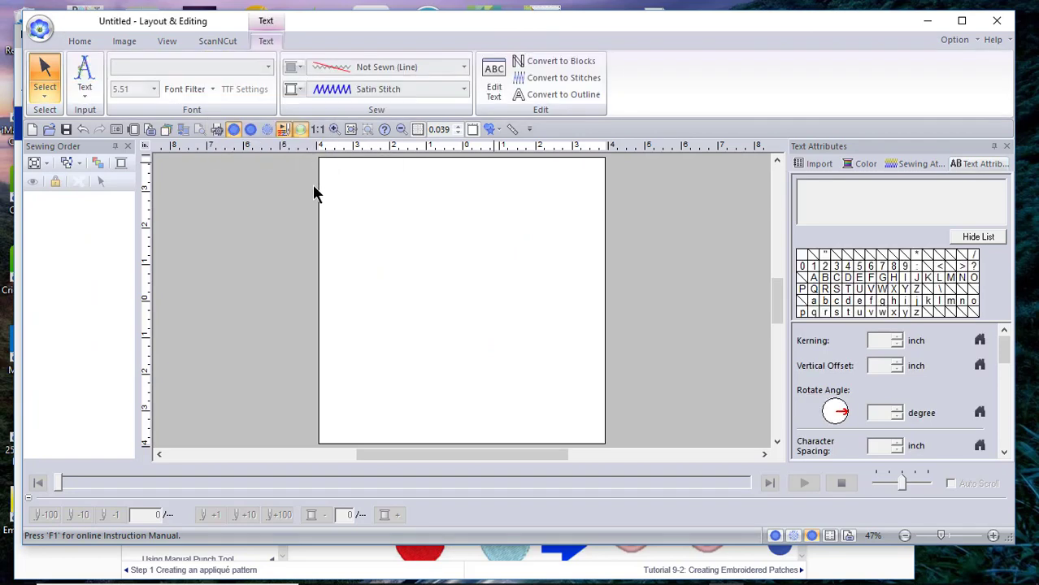
{"action": "left_click", "coordinate": [268, 68]}
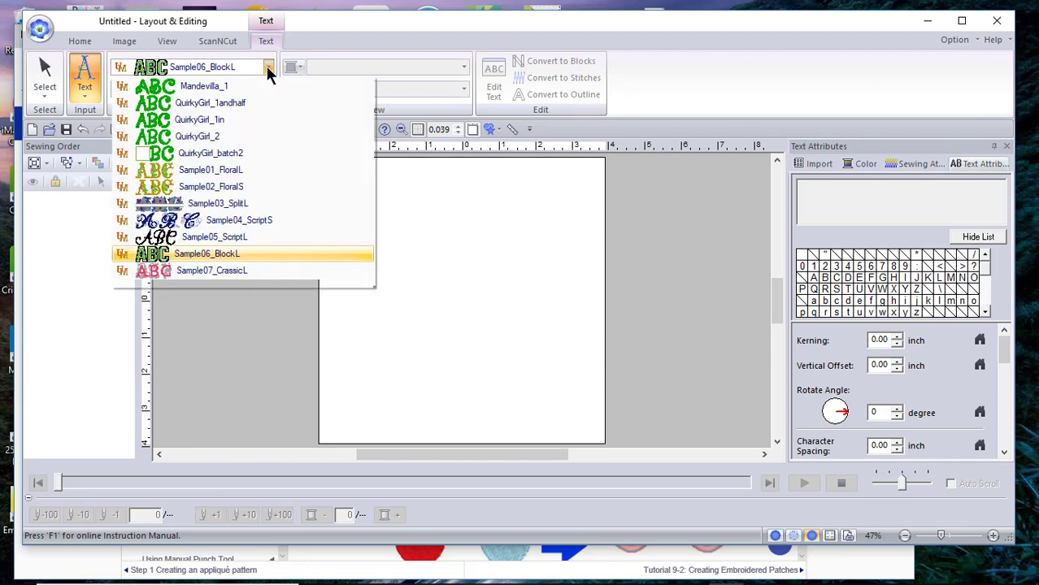
{"action": "left_click", "coordinate": [195, 239]}
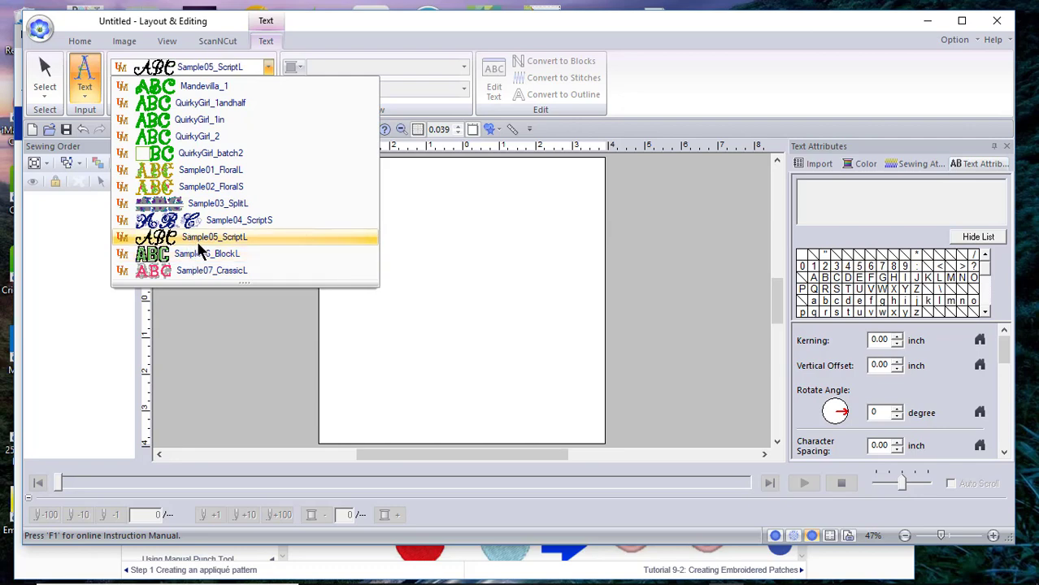
{"action": "left_click", "coordinate": [414, 336]}
{"action": "type", "text": "B"}
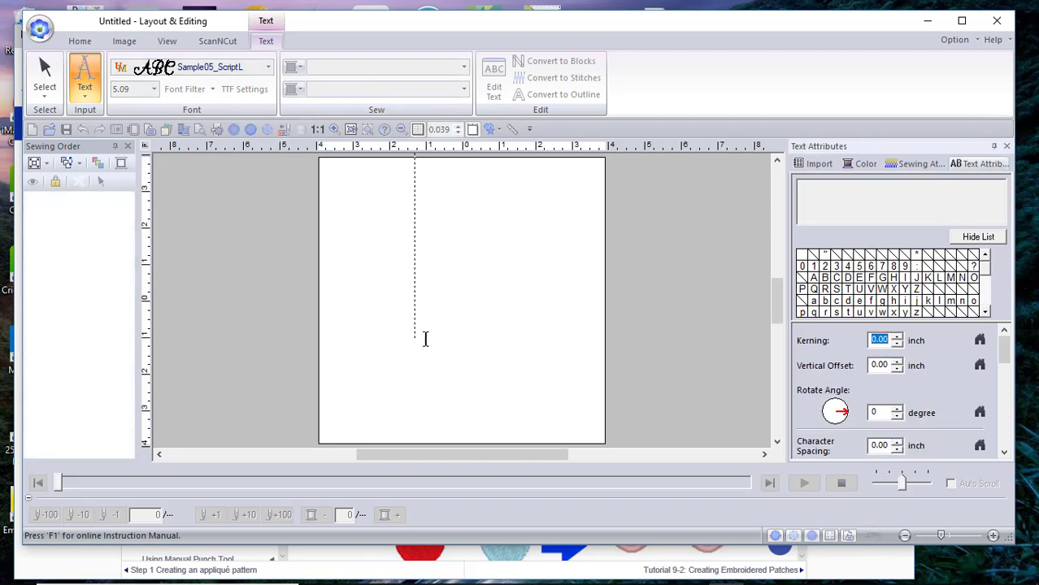
{"action": "left_click", "coordinate": [576, 325]}
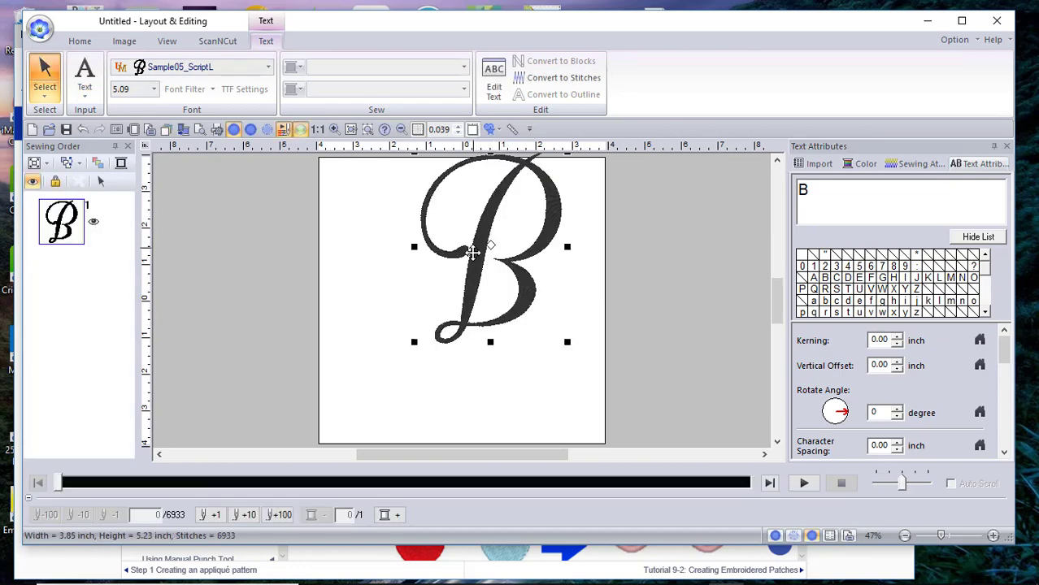
{"action": "left_click_drag", "start_coordinate": [476, 244], "coordinate": [596, 431]}
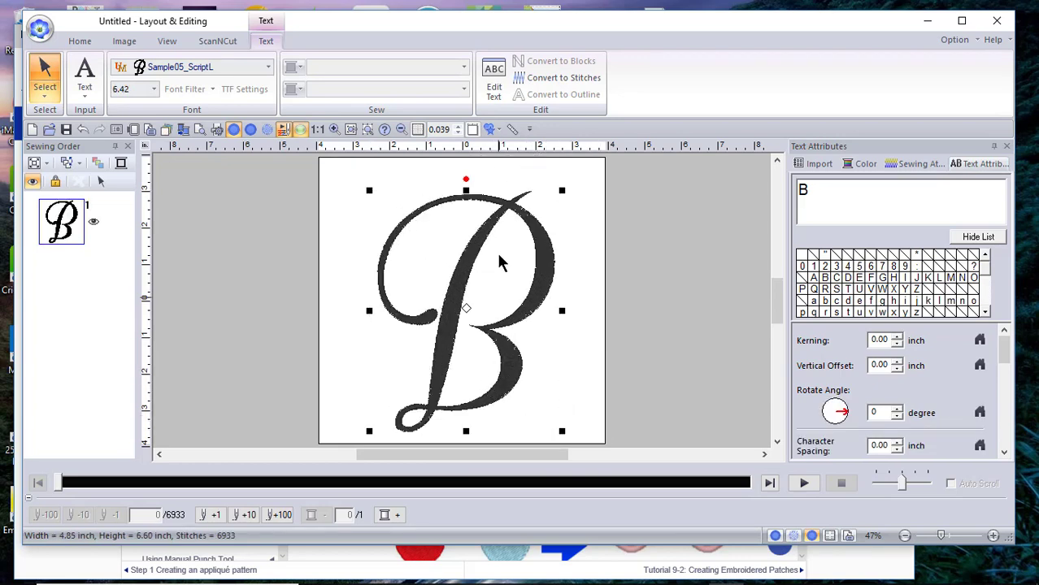
Add an applique outline around the Sample05_ScriptL letter B with the Applique Wizard, using a zigzag covering stitch.
{"action": "left_click", "coordinate": [77, 41]}
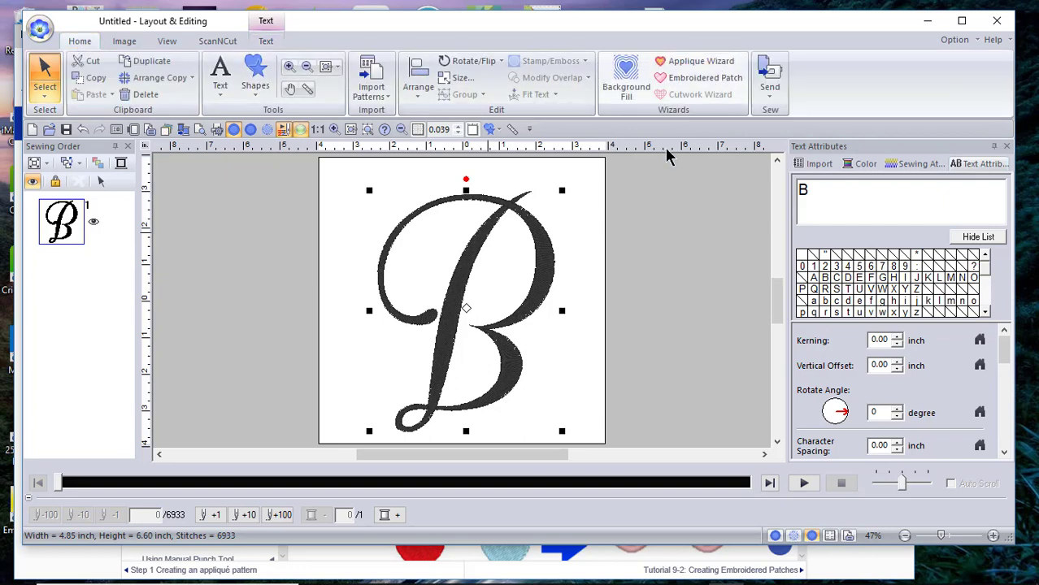
{"action": "left_click", "coordinate": [699, 60]}
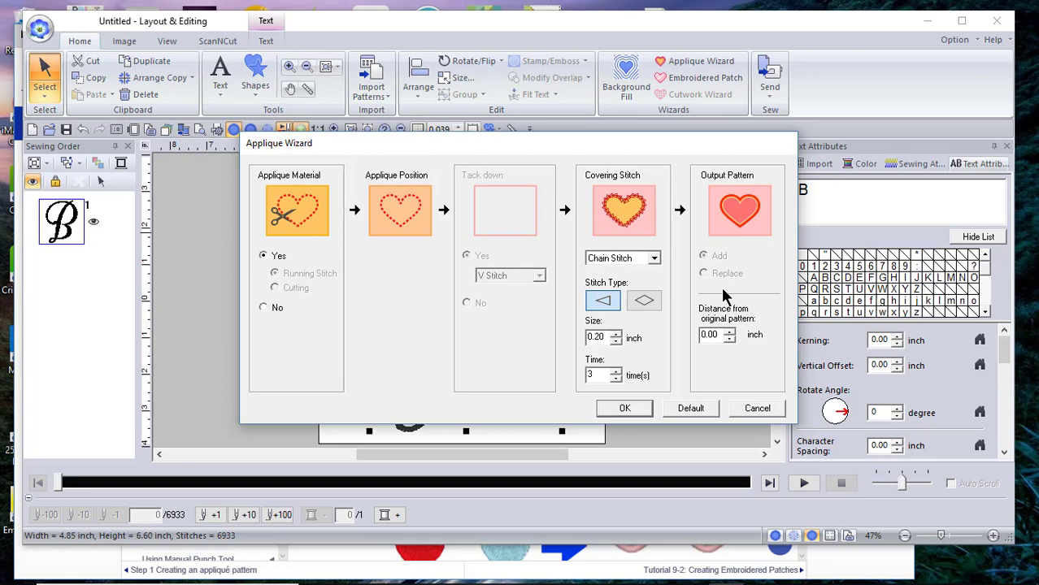
{"action": "left_click", "coordinate": [654, 258]}
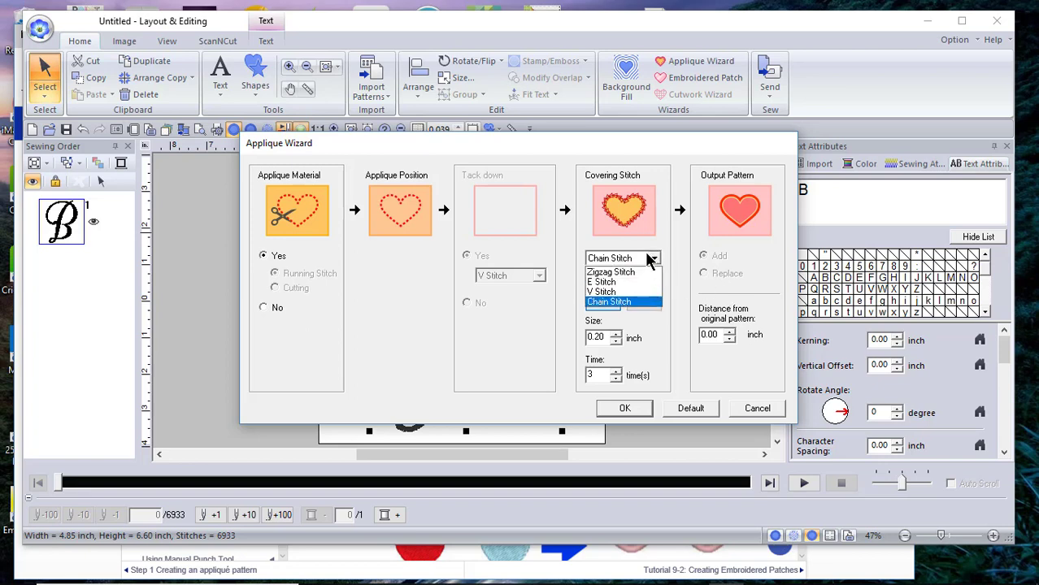
{"action": "left_click", "coordinate": [608, 272]}
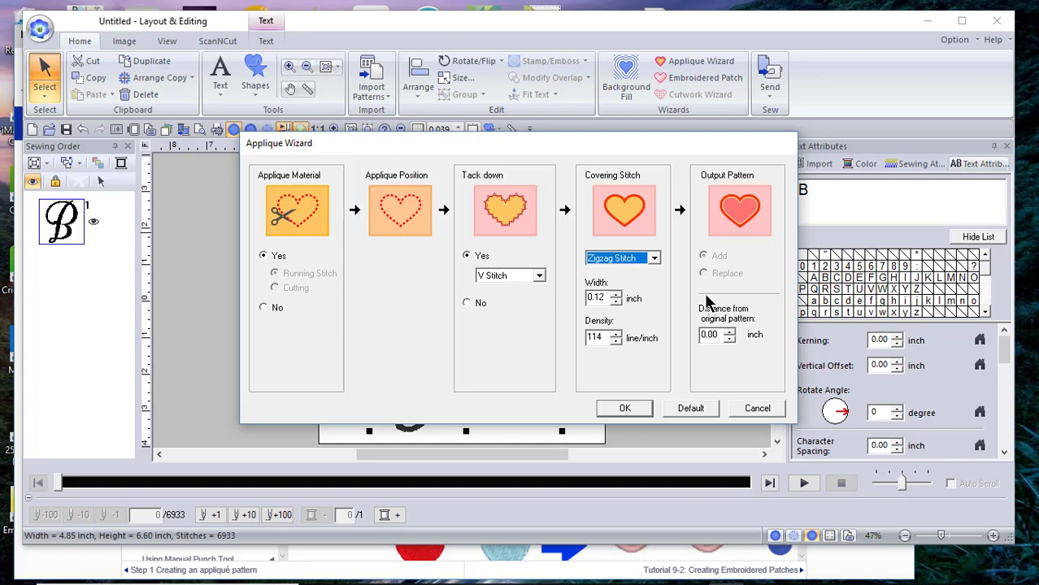
{"action": "left_click", "coordinate": [631, 405]}
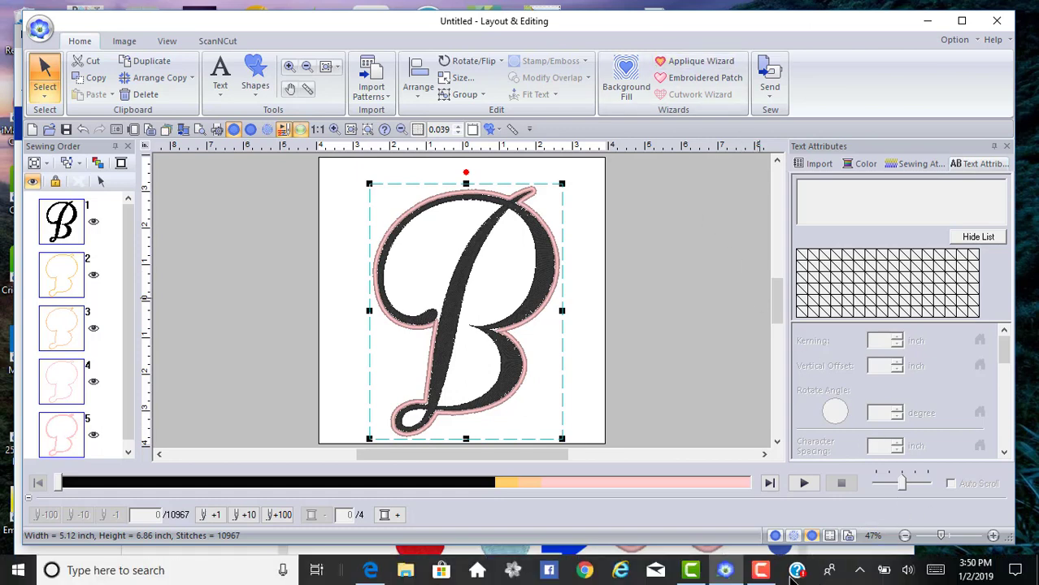
{"action": "left_click", "coordinate": [795, 573]}
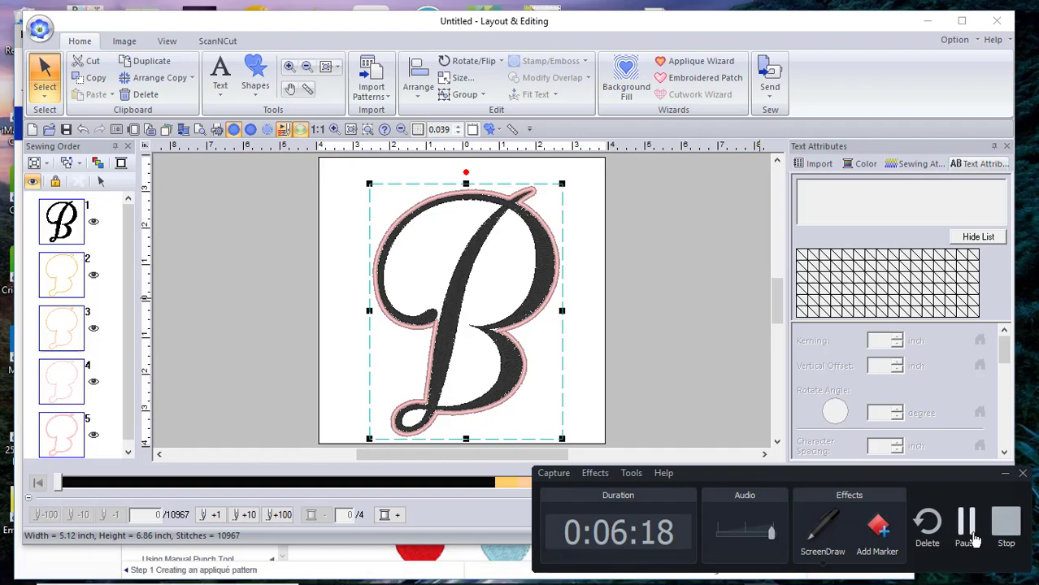